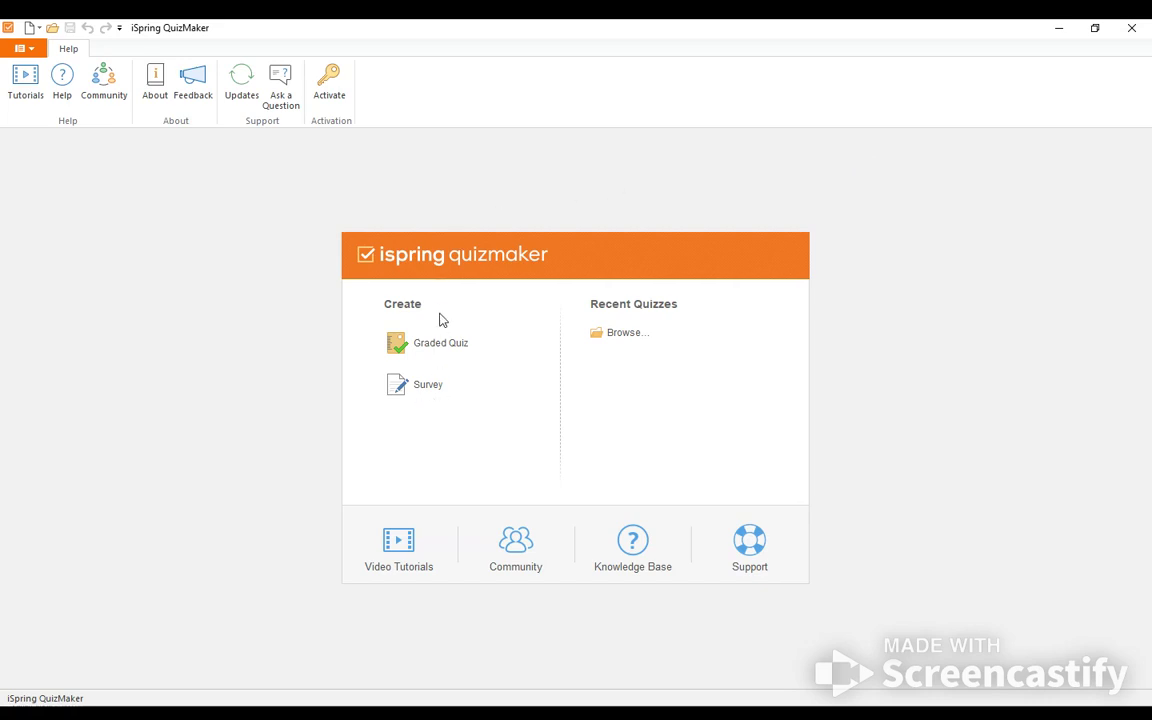
- Create a new Graded Quiz and open the Question type gallery
click(433, 348)
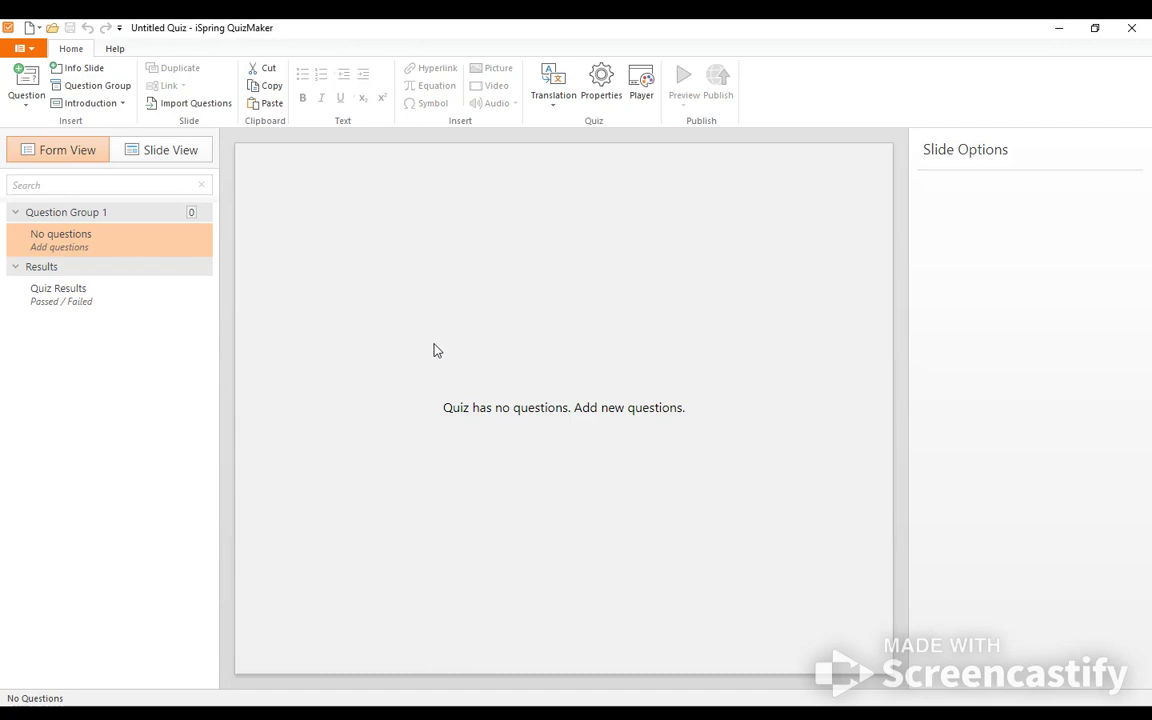
click(16, 84)
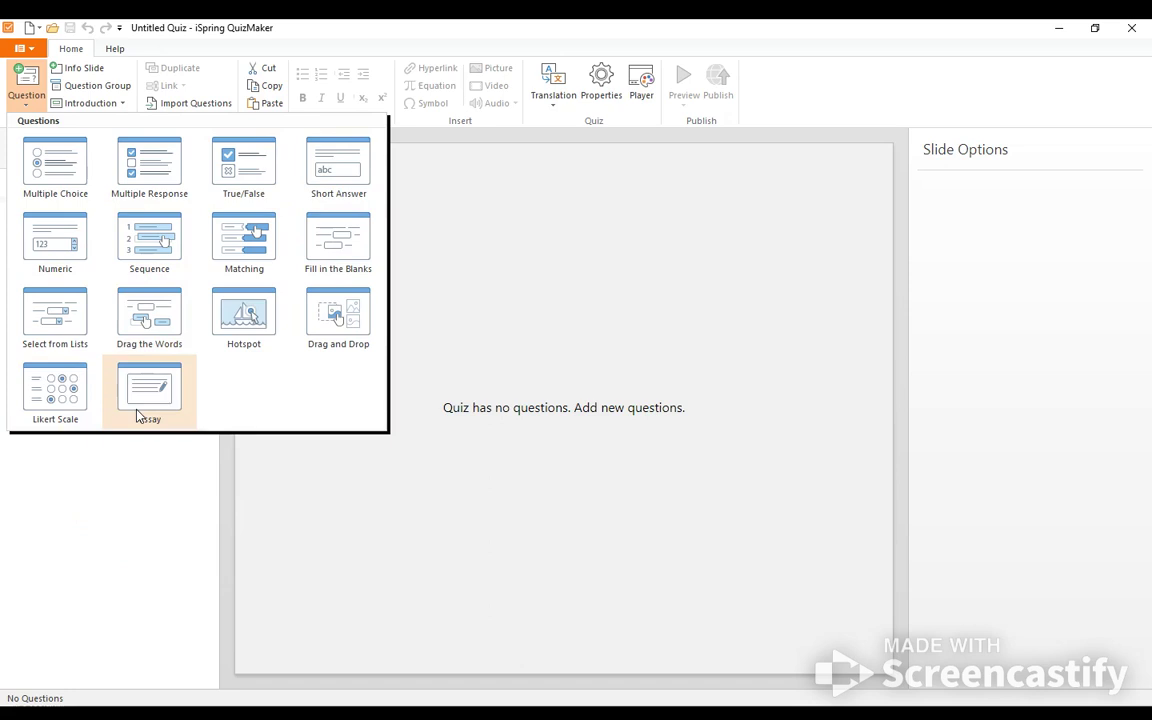
mouse_move(60, 191)
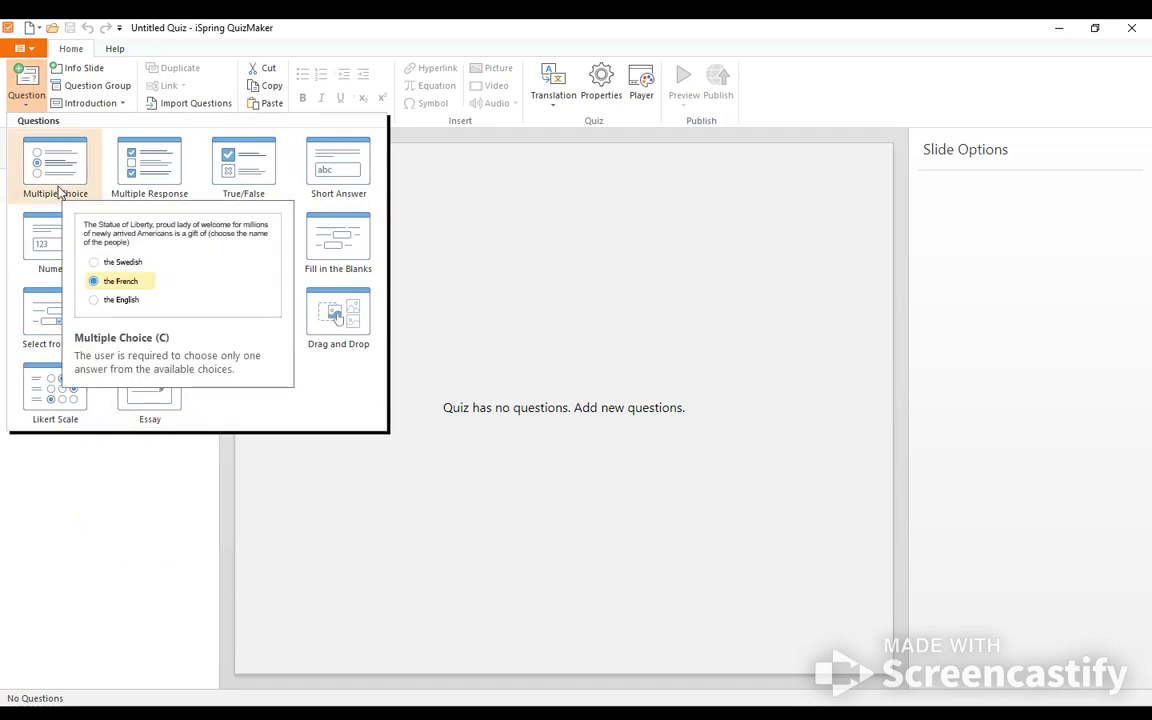
- Add a Multiple Choice question 'Rojo' with answer choices red, blue and pink
click(58, 191)
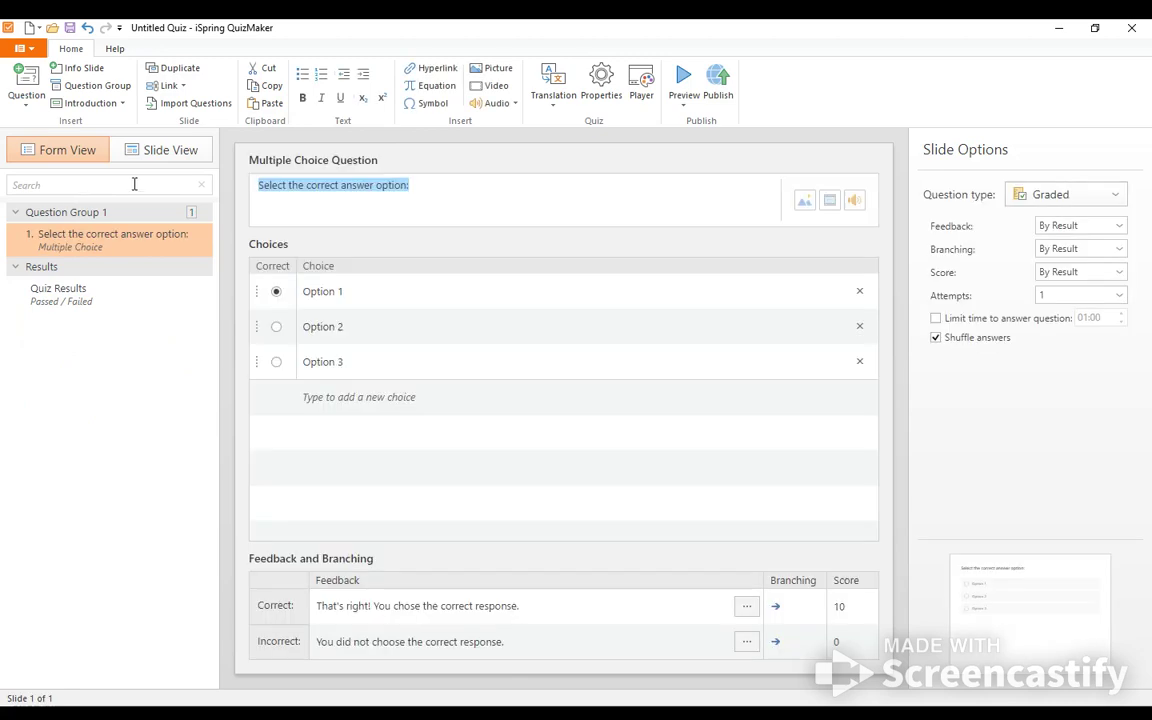
text(Rojo)
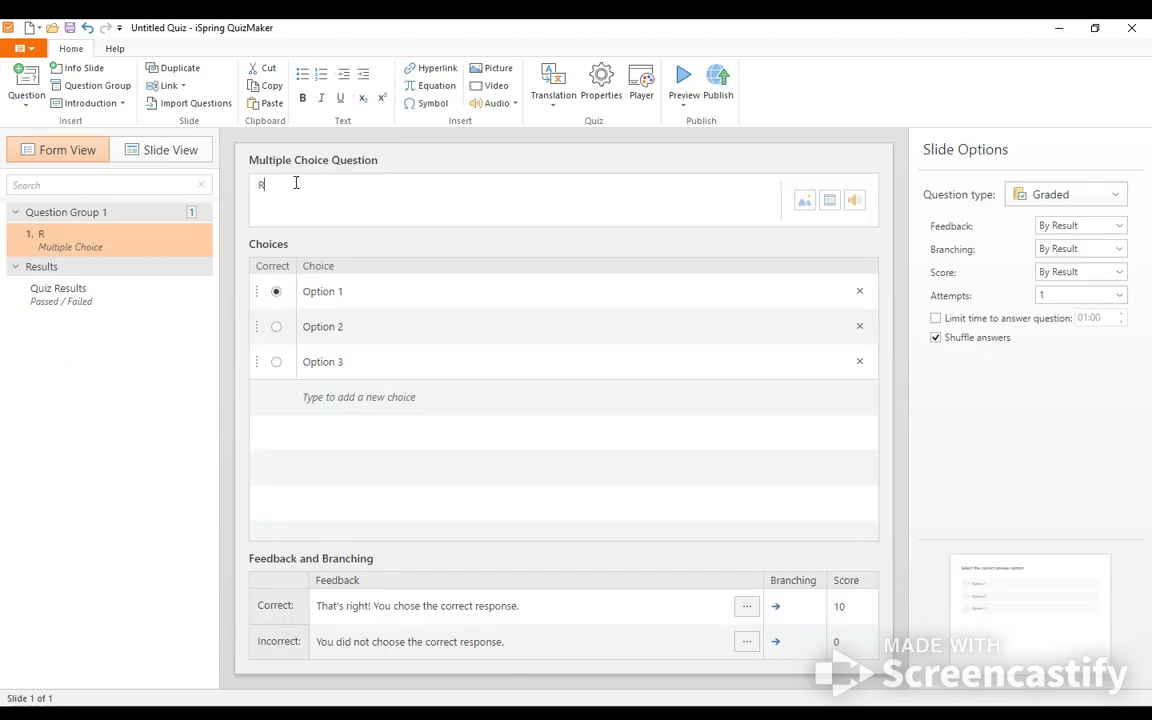
click(336, 290)
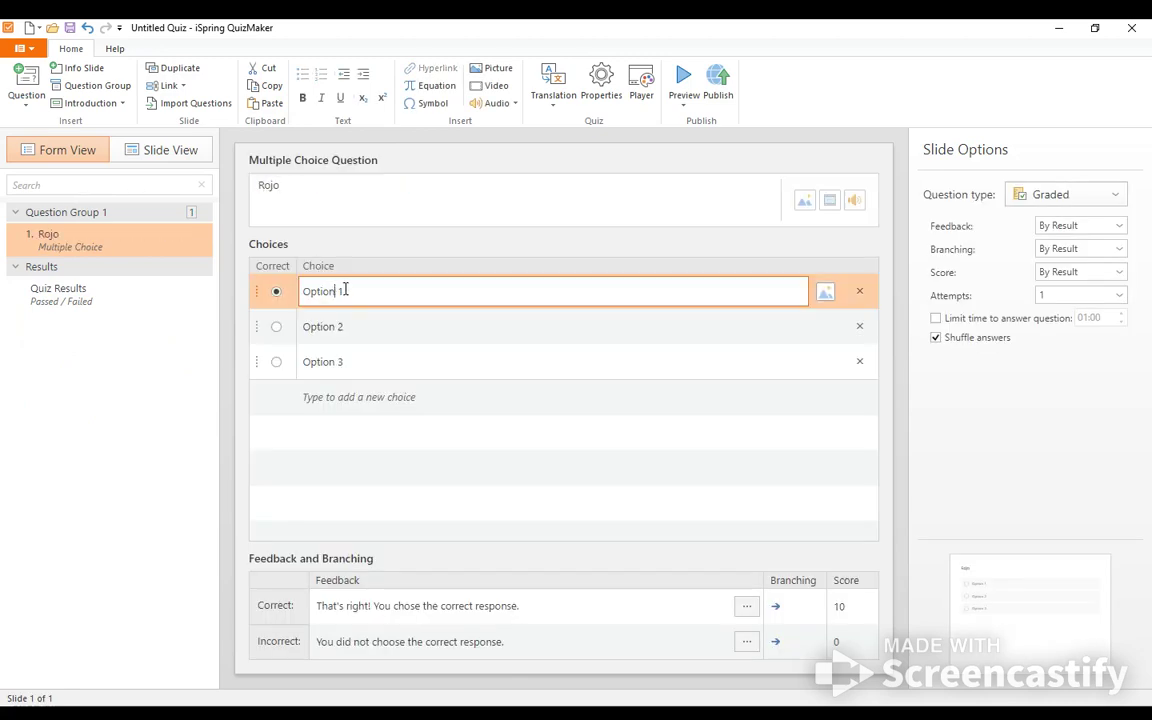
drag(352, 290, 278, 290)
text(red)
click(277, 291)
click(347, 327)
drag(347, 327, 295, 333)
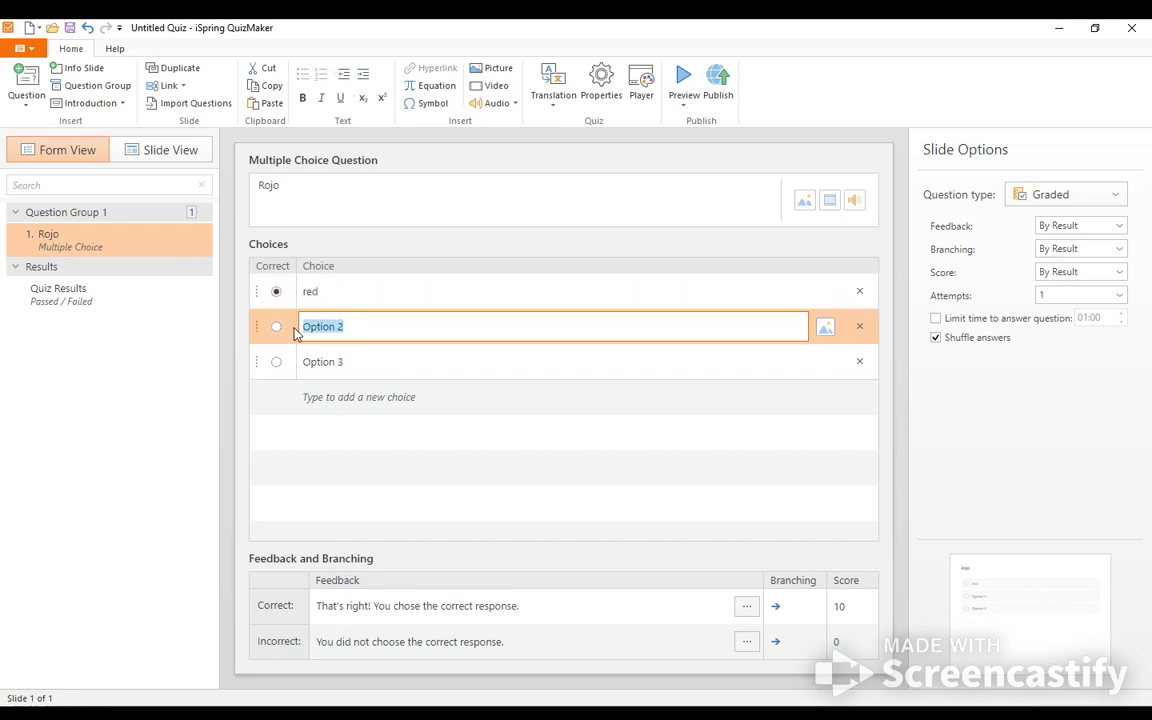
text(blue)
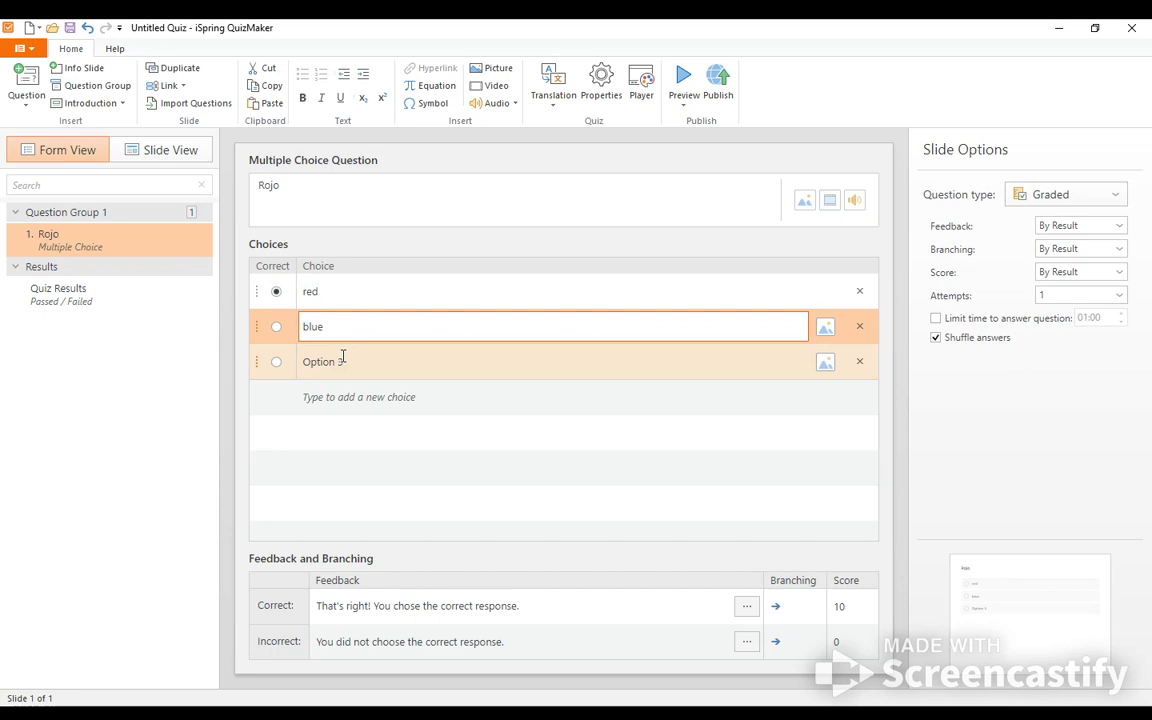
drag(351, 362, 316, 366)
text(p)
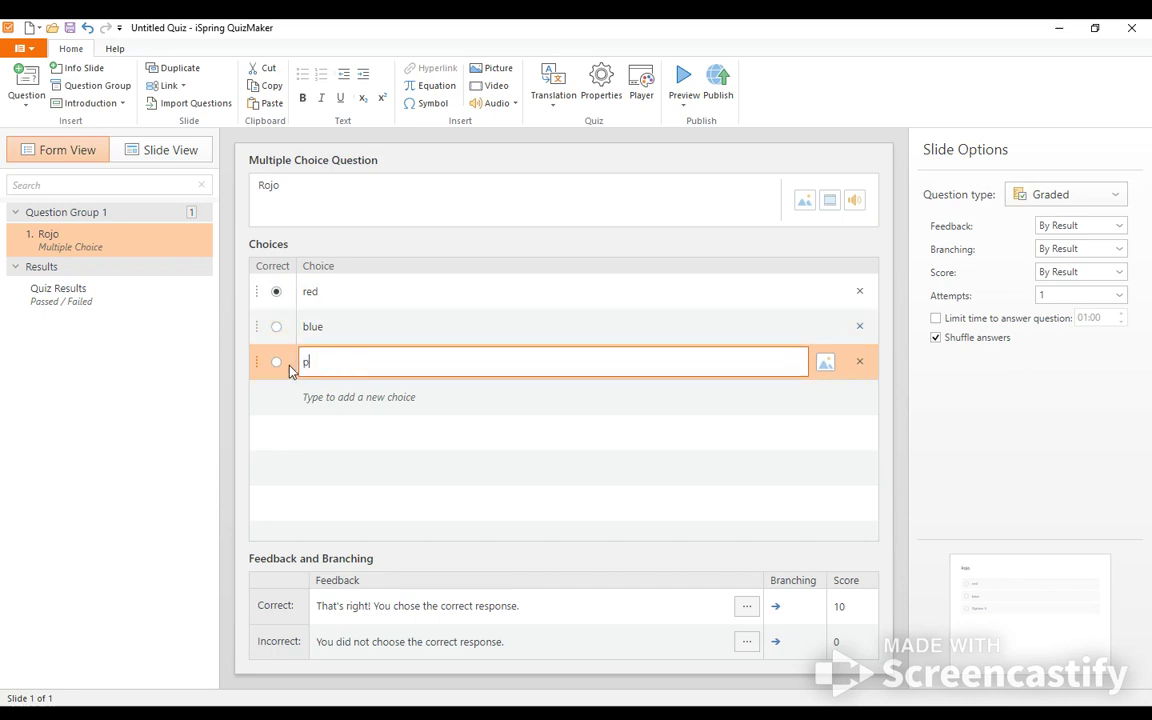
text(ink)
- Mark red as the correct answer and set the correct score to 1 point
click(276, 326)
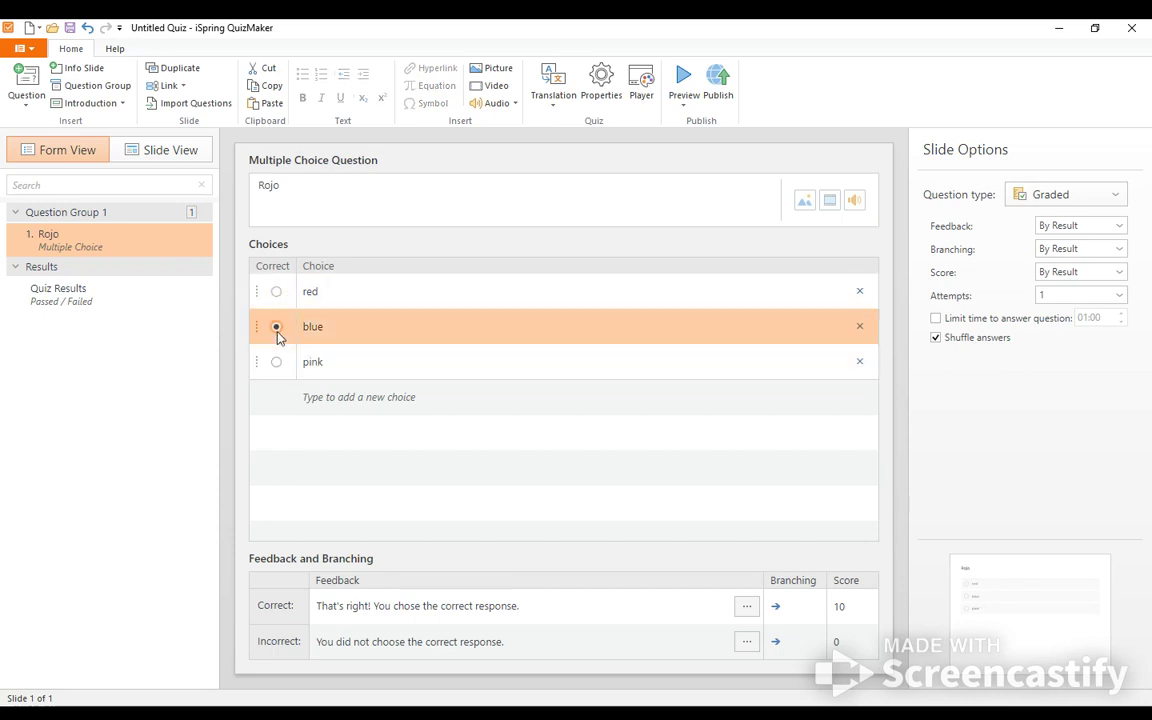
click(276, 362)
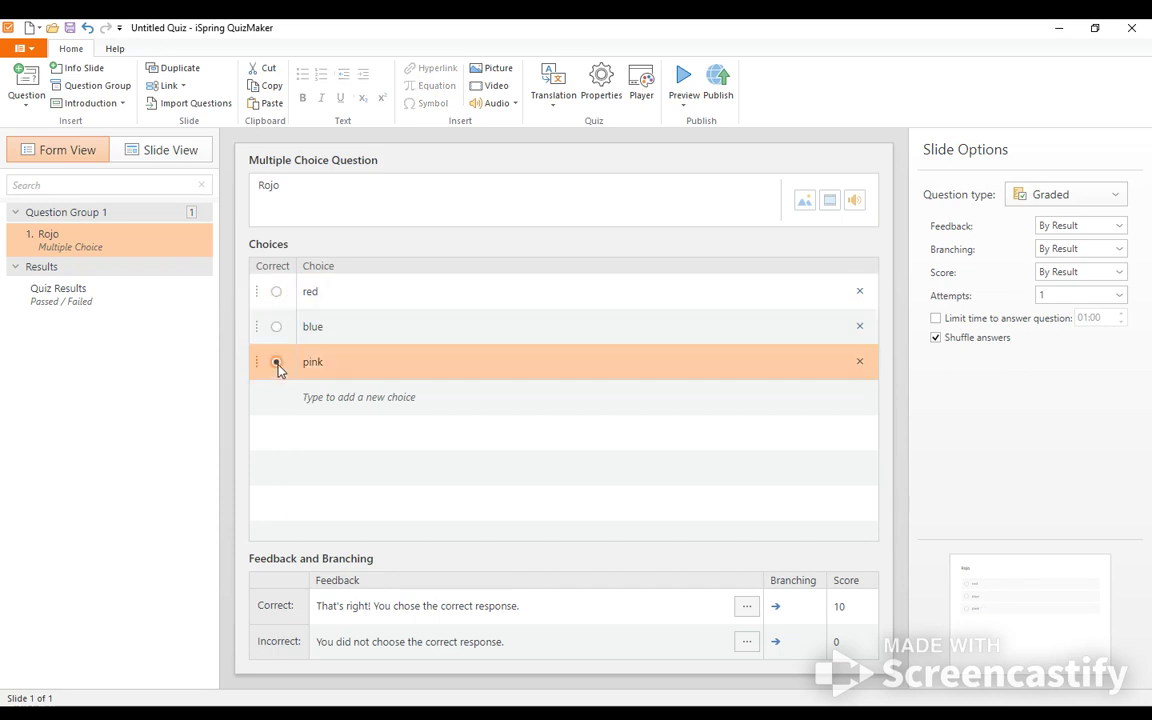
click(277, 292)
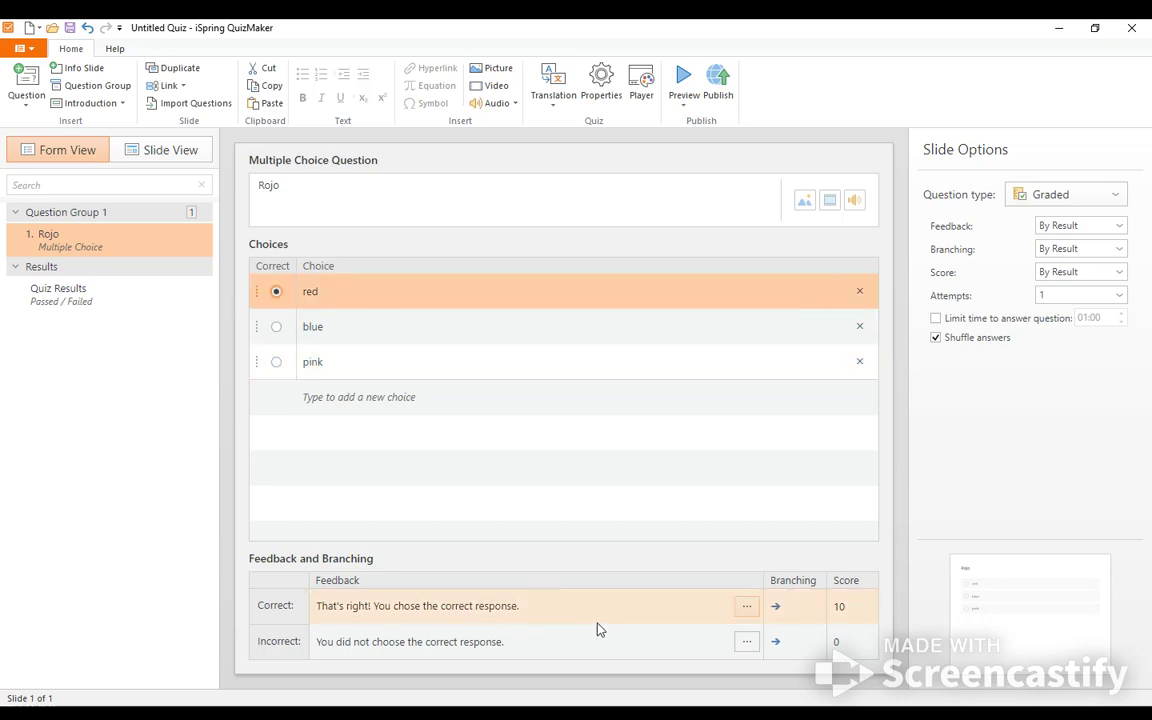
click(846, 608)
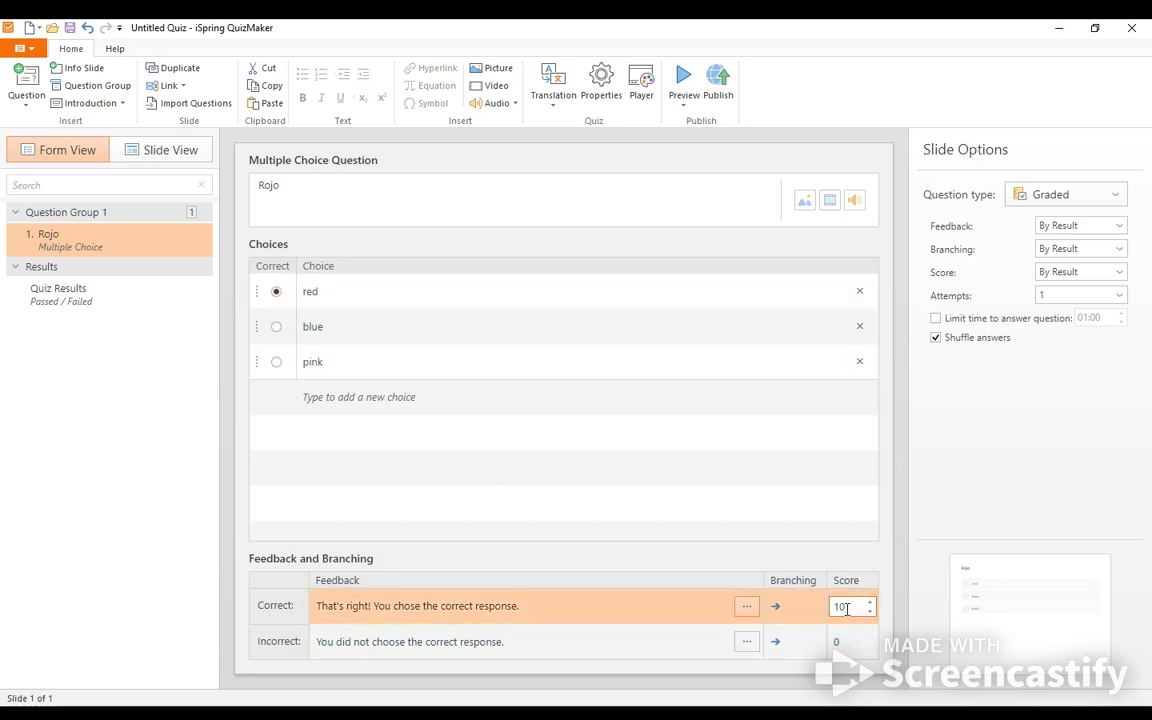
key(BackSpace)
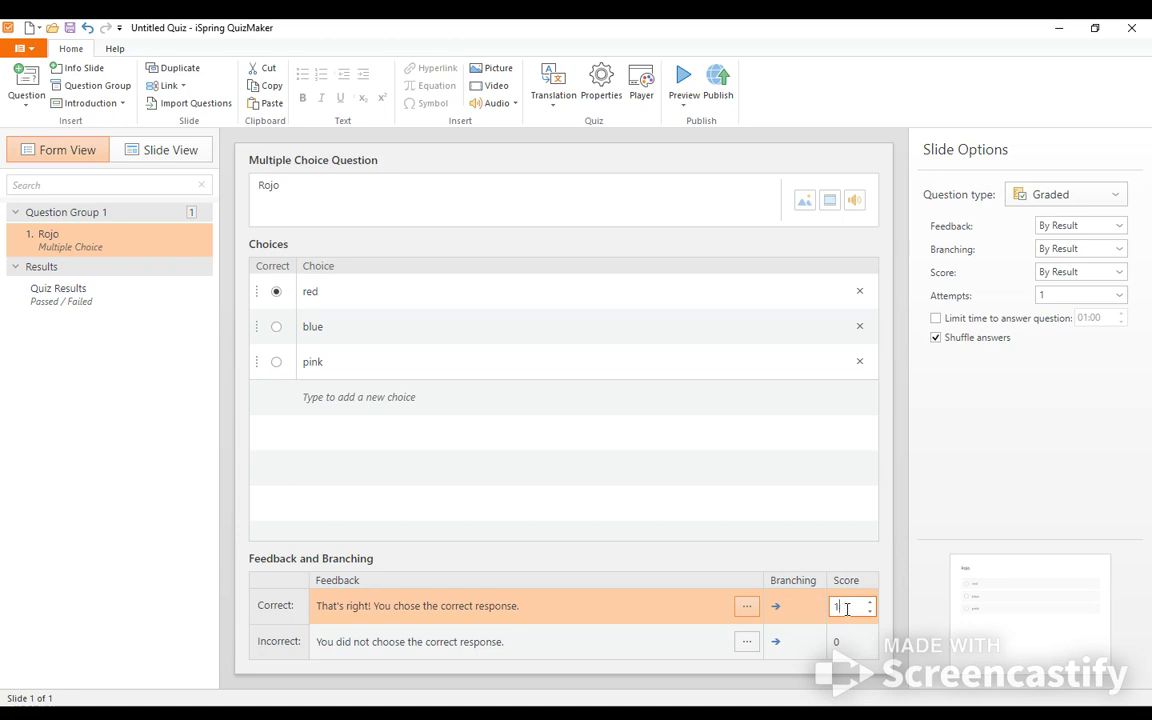
click(687, 77)
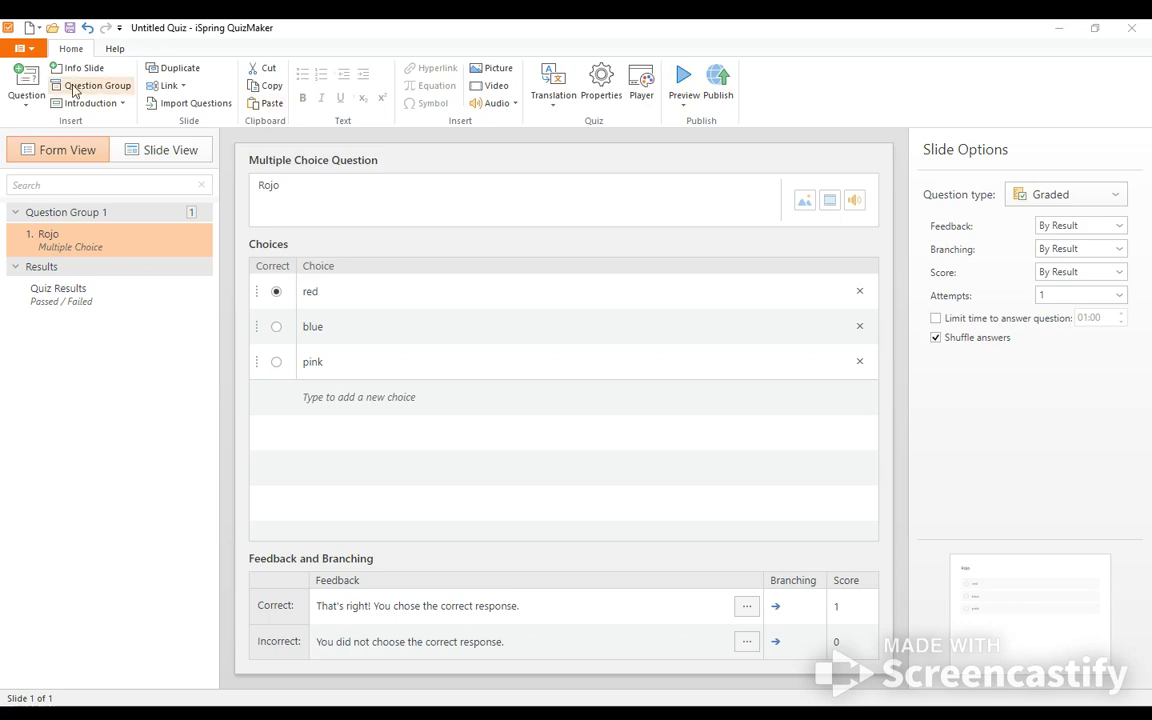
- Add a Short Answer question reading 'How was your weekend?'
click(27, 80)
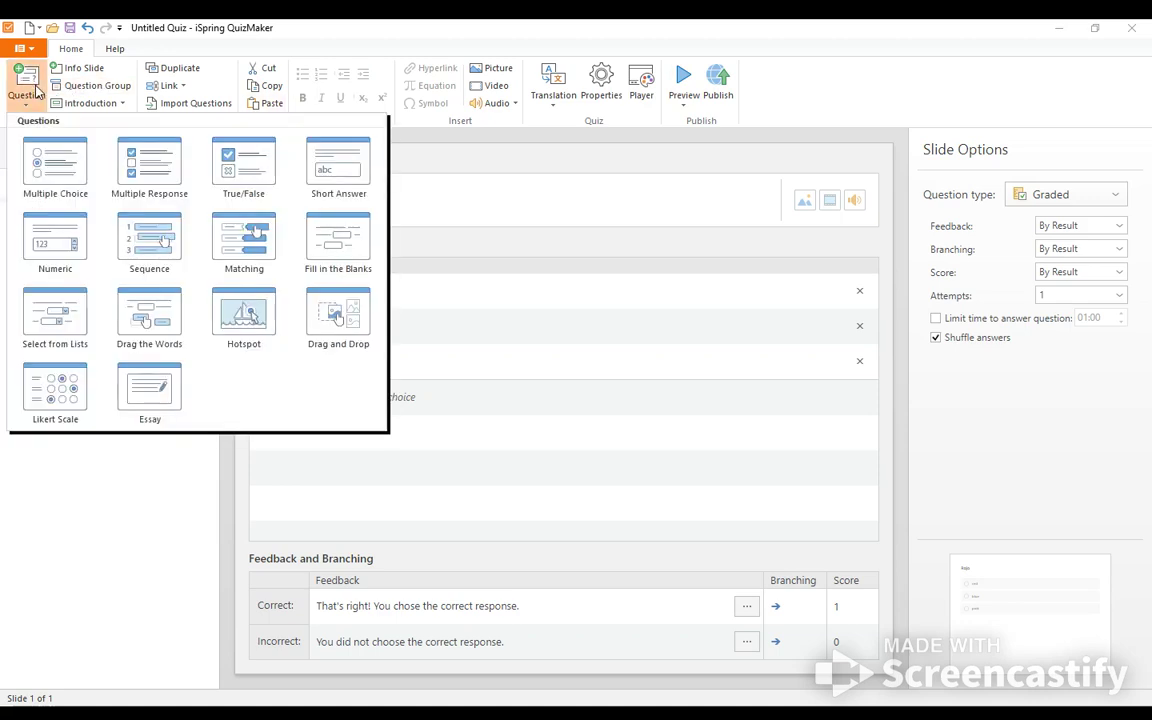
click(332, 156)
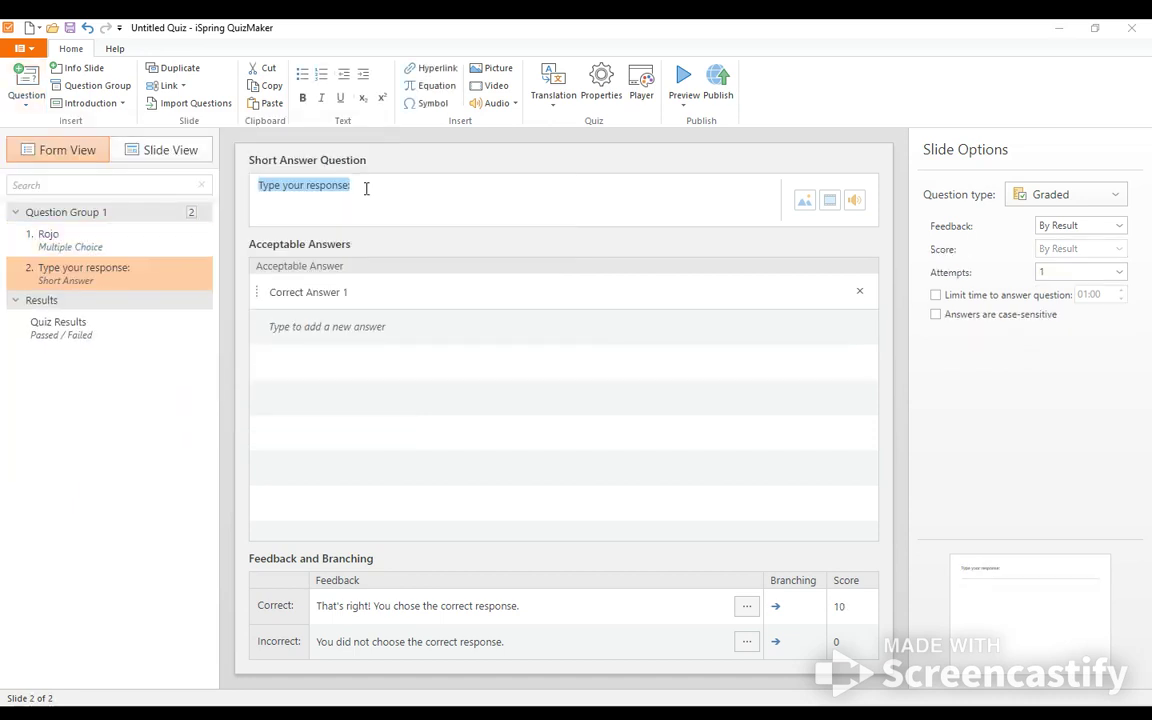
drag(366, 188, 238, 195)
key(BackSpace)
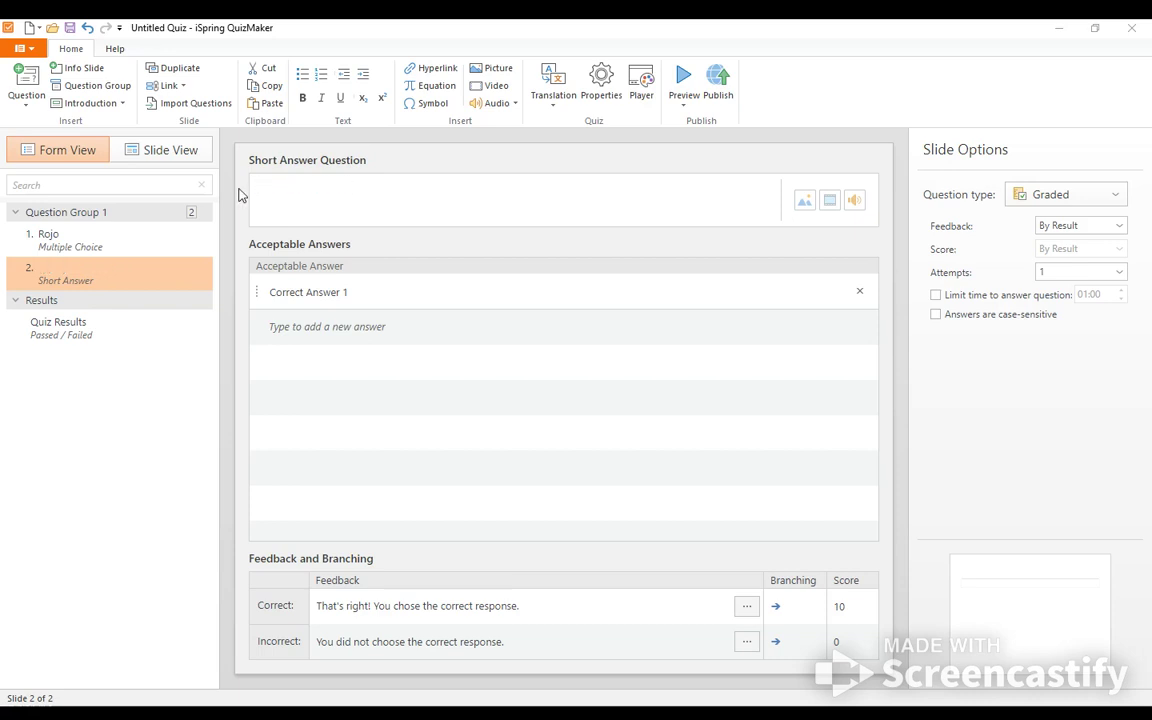
text(How was your )
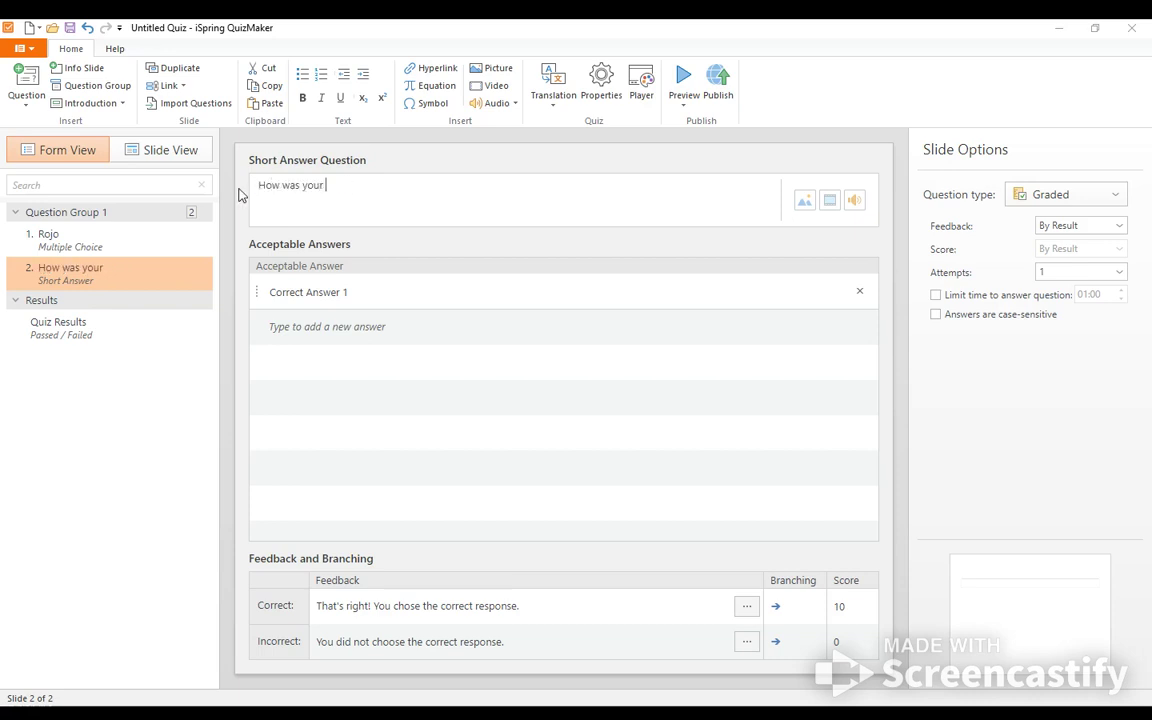
text(weekend?)
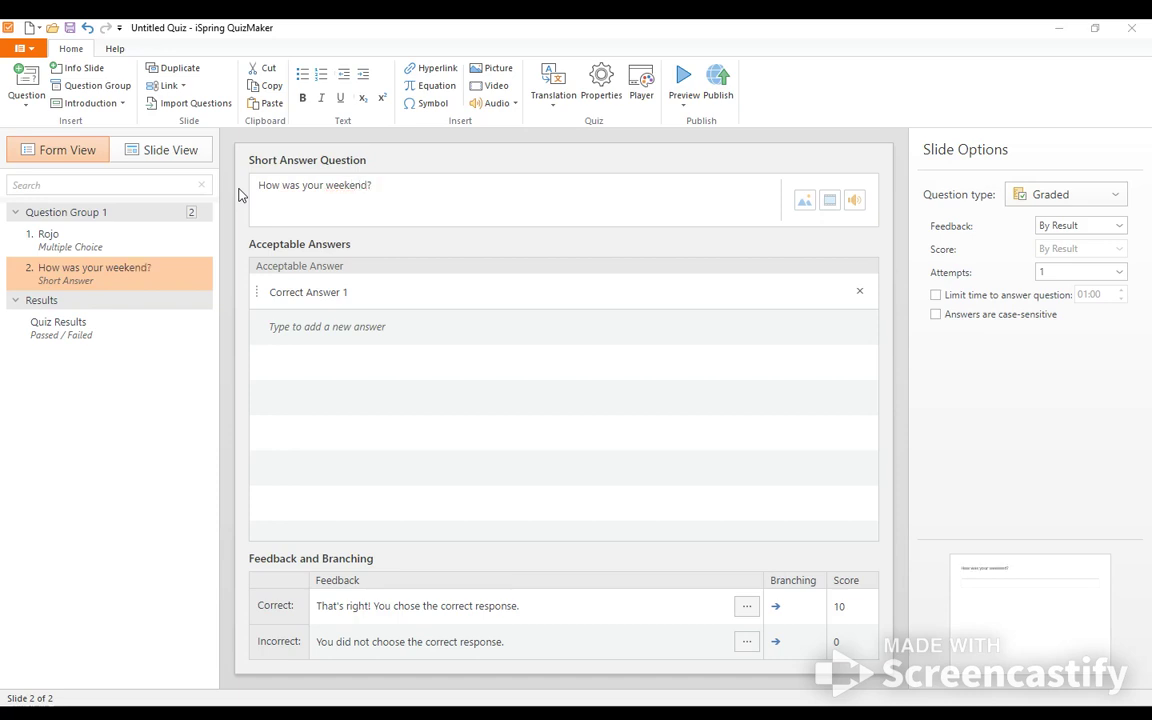
- Delete the default 'Correct Answer 1' text and set the question type to Survey
click(342, 294)
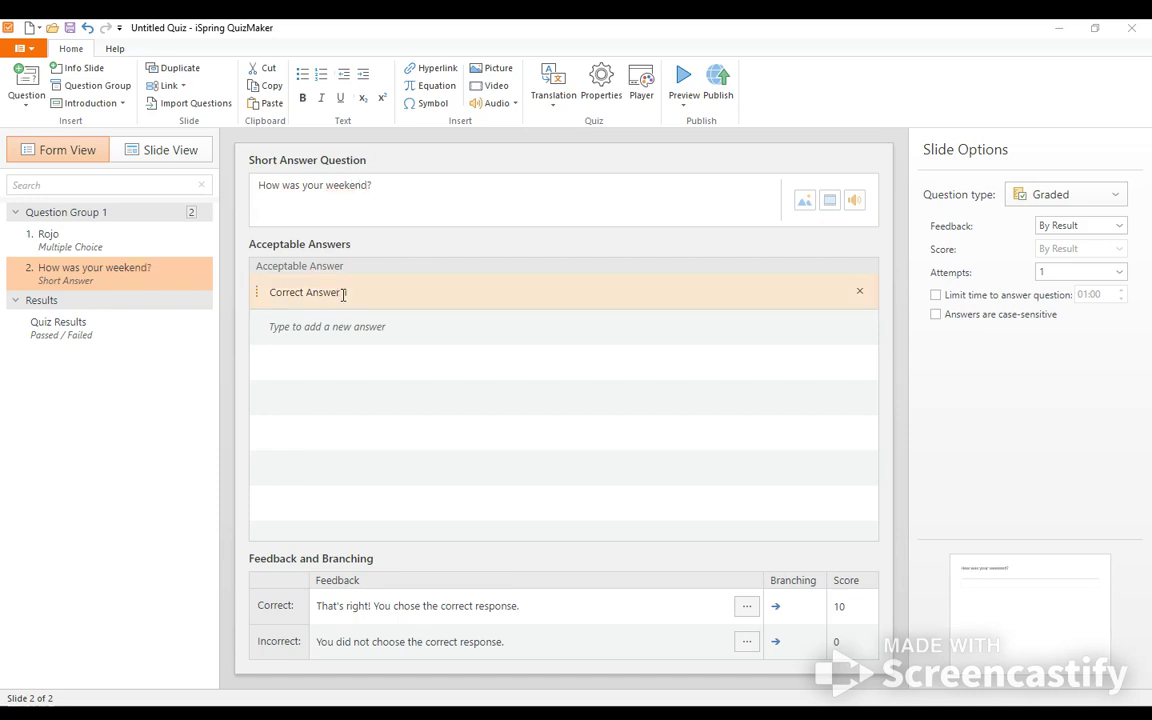
click(347, 293)
key(BackSpace)
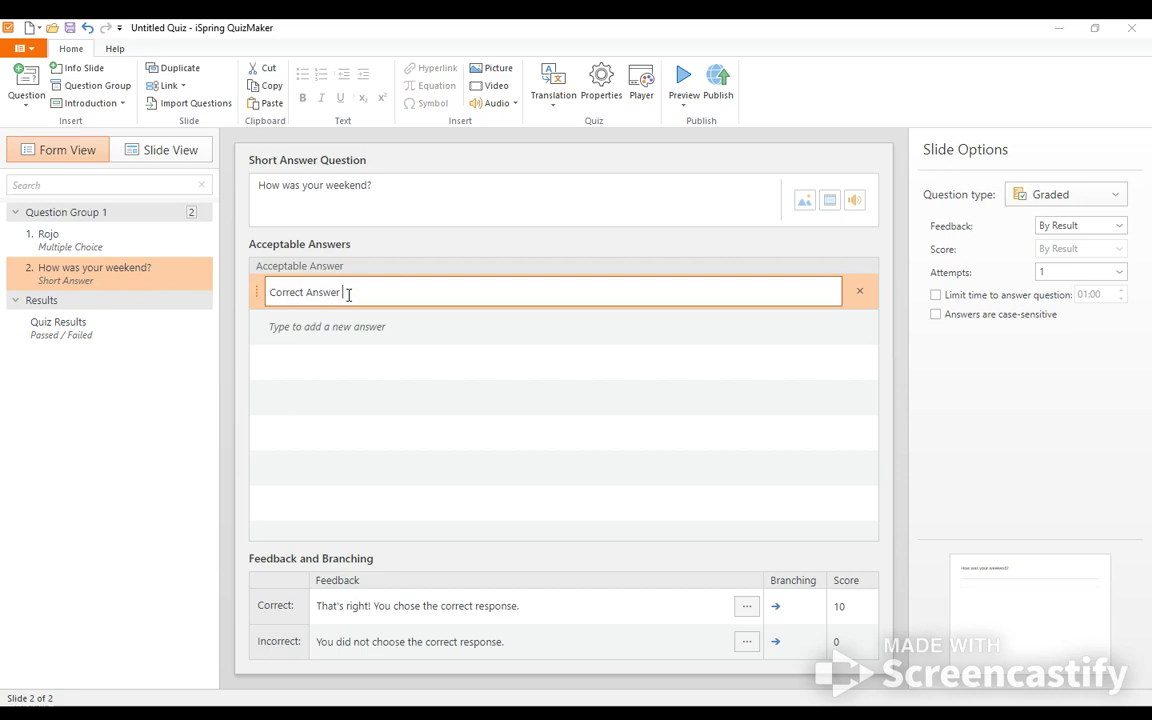
key(BackSpace)
key(BackSpace)
key(BackSpace)
key(BackSpace)
key(BackSpace)
key(BackSpace)
key(BackSpace)
key(BackSpace)
key(BackSpace)
key(BackSpace)
key(BackSpace)
key(BackSpace)
key(BackSpace)
click(1026, 195)
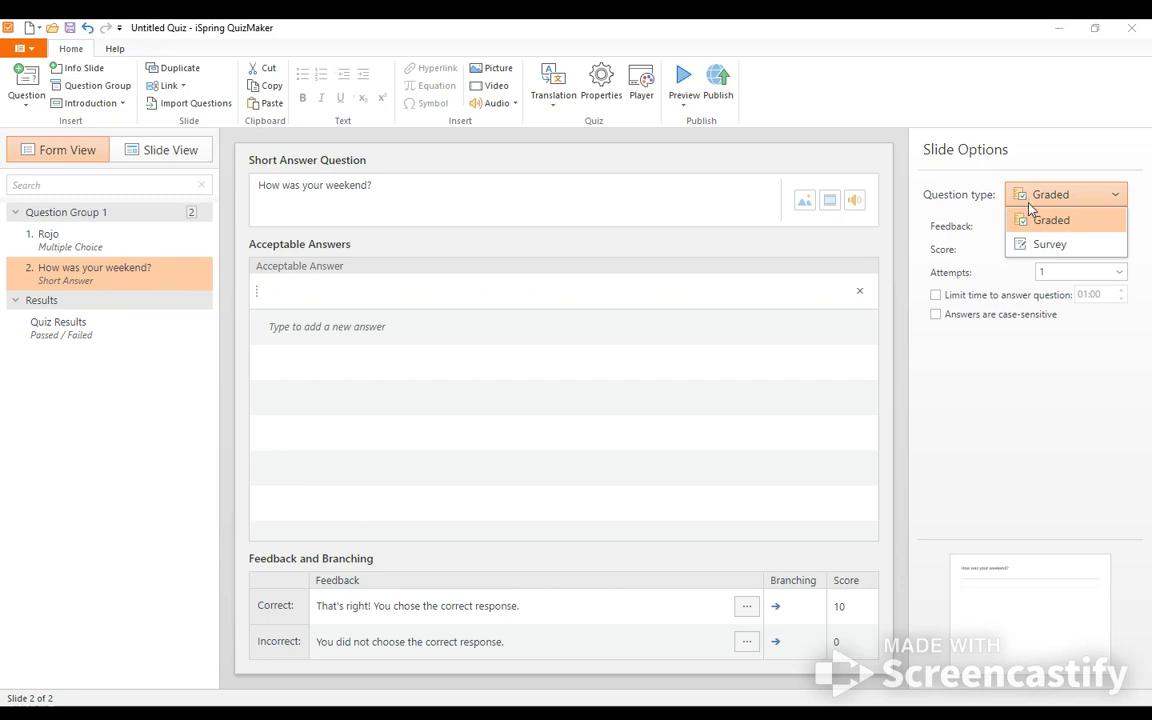
click(1034, 246)
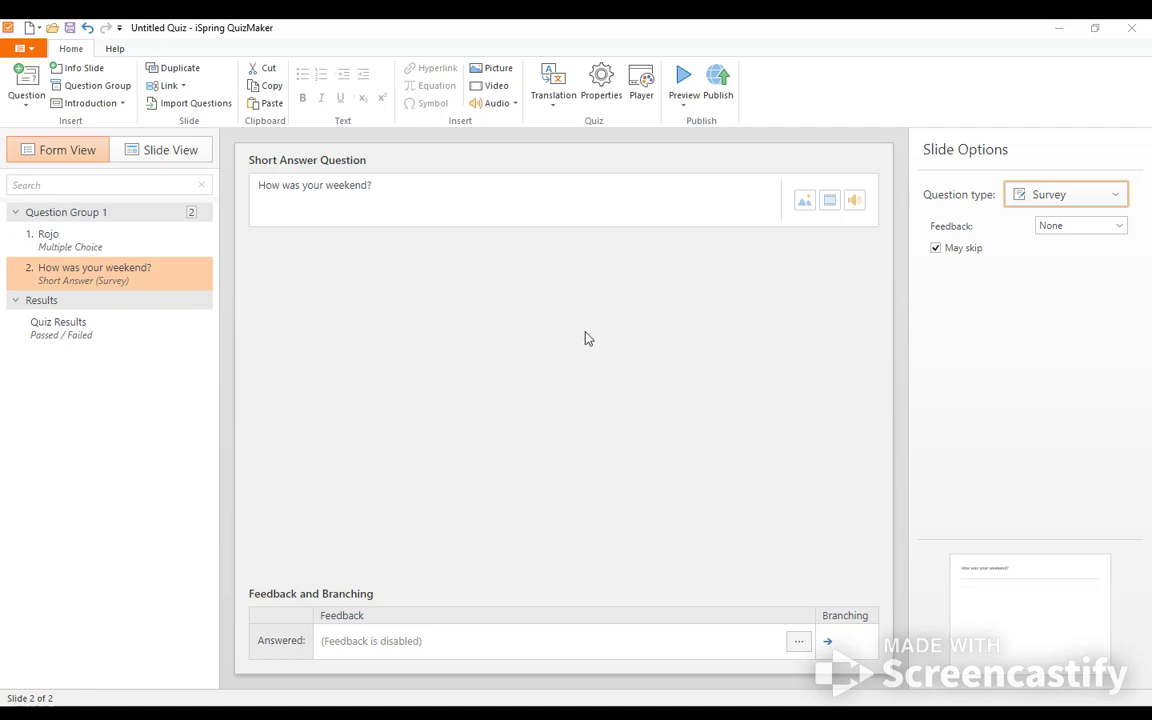
click(679, 97)
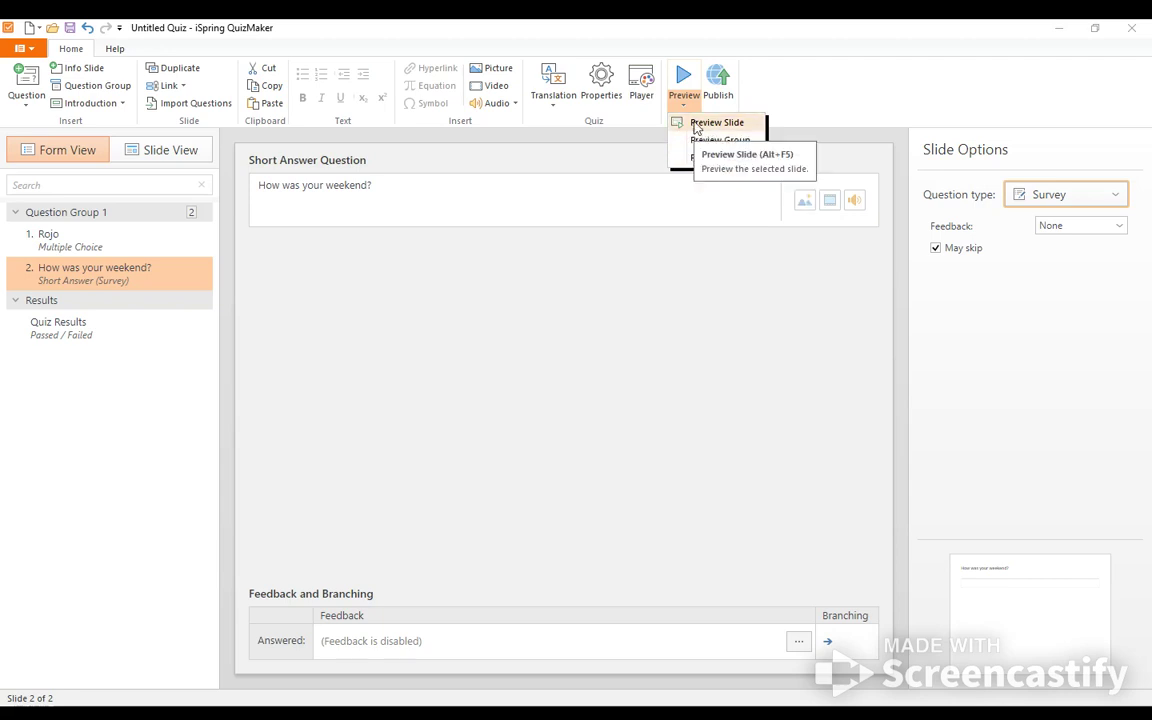
click(688, 122)
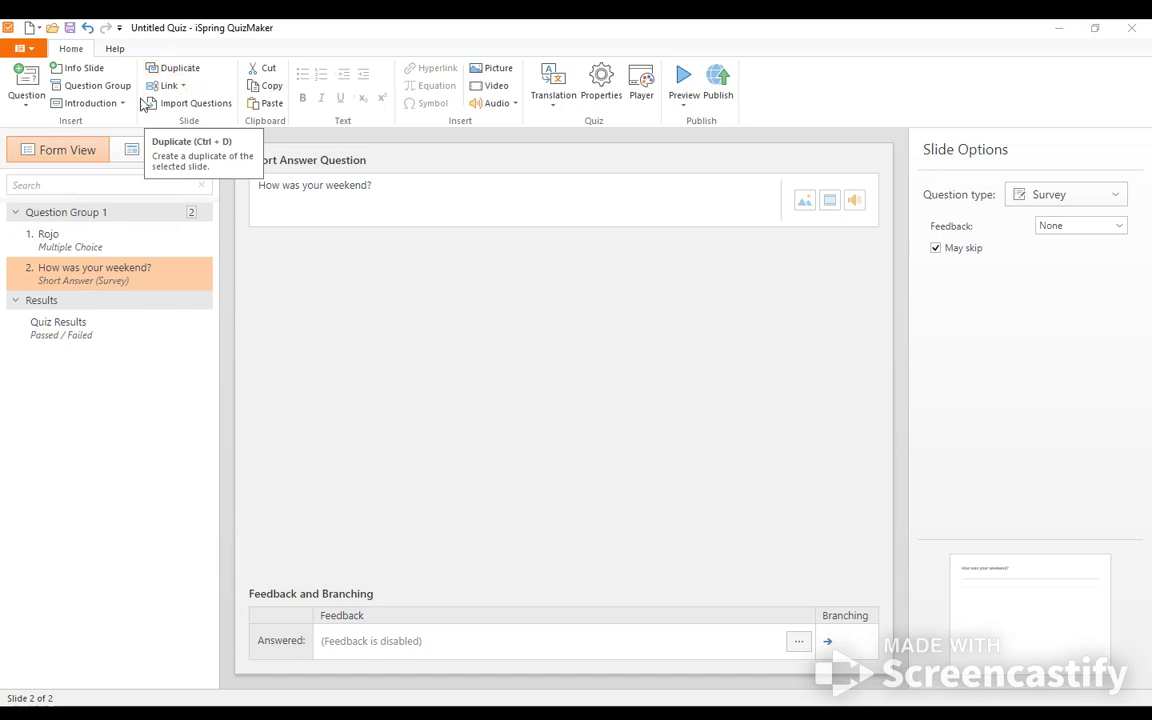
- Add a Fill in the Blanks question and replace its text with 'Yo'
click(28, 80)
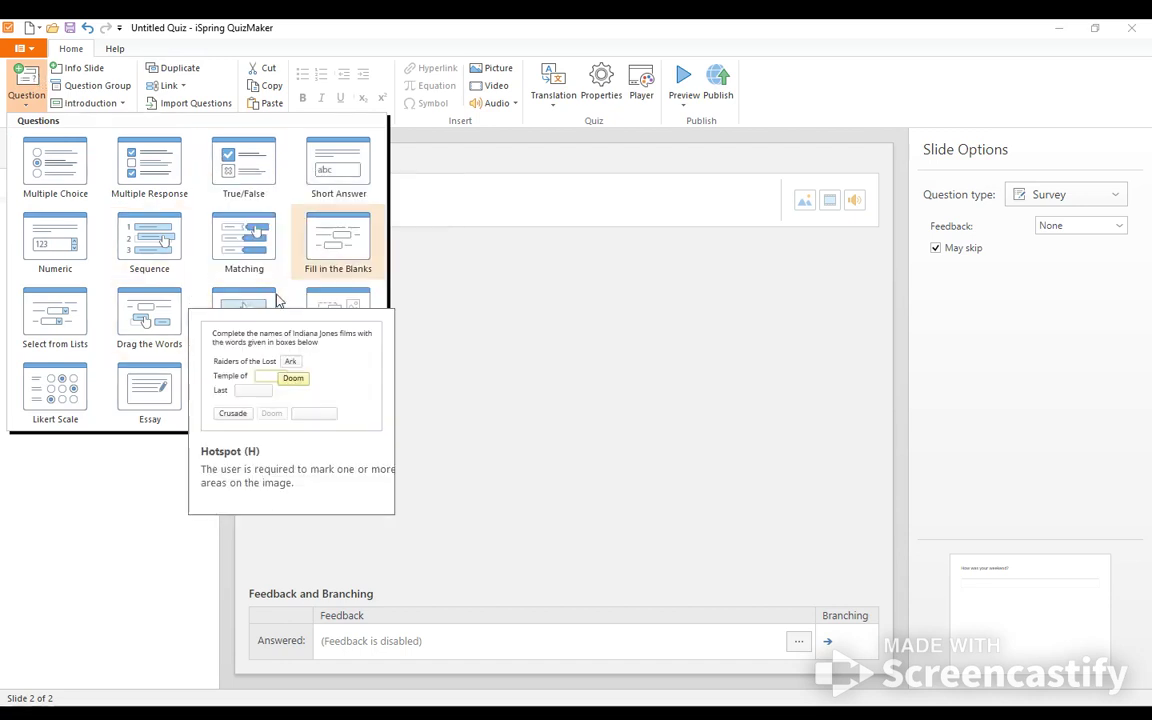
key(Escape)
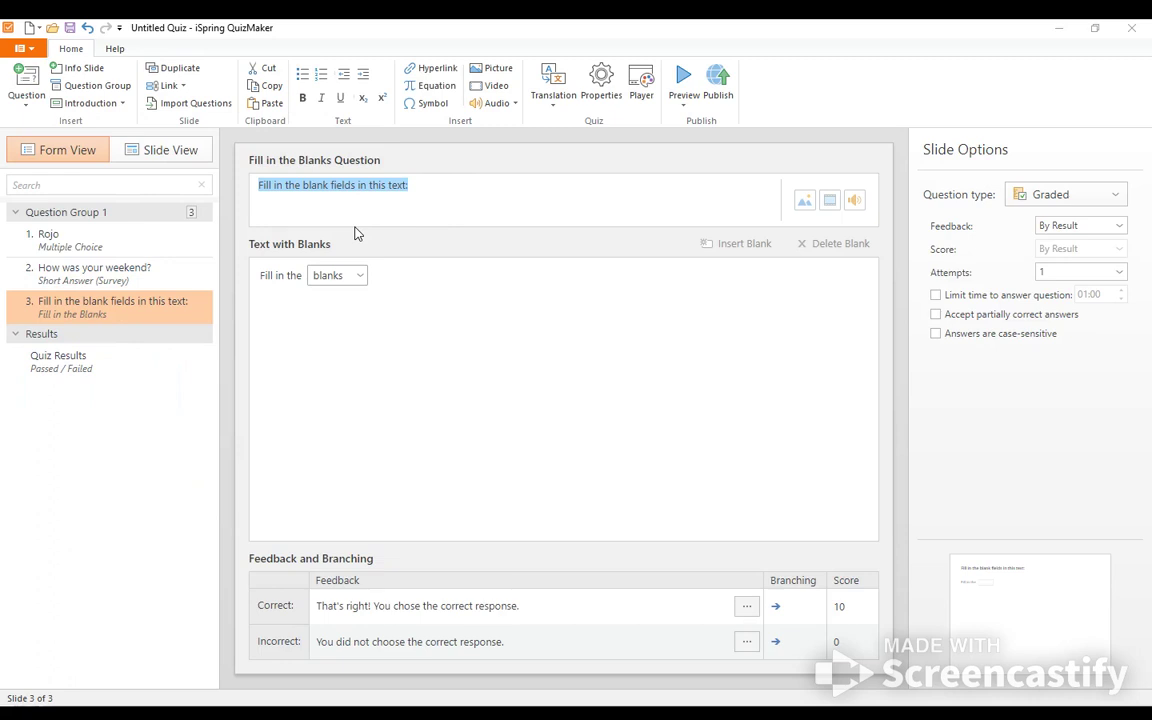
click(432, 188)
drag(432, 188, 252, 184)
text(Yo)
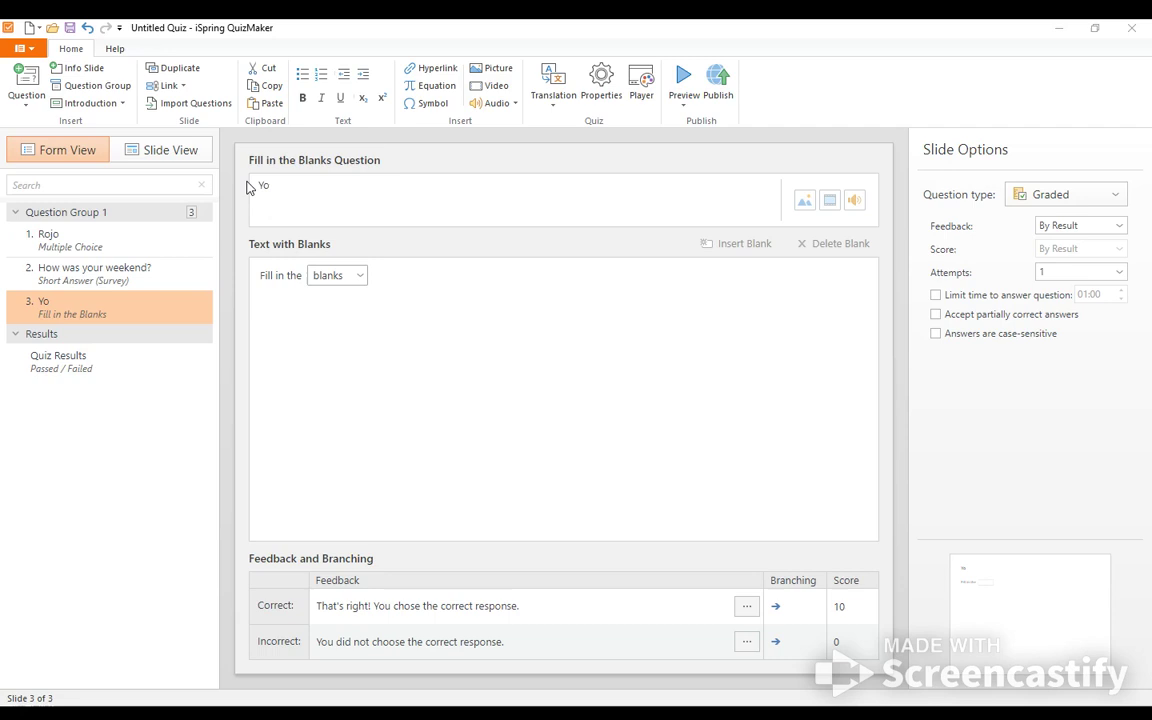
- Rename the blank to 'verb' and finish the sentence with 'estoy bien'
click(341, 277)
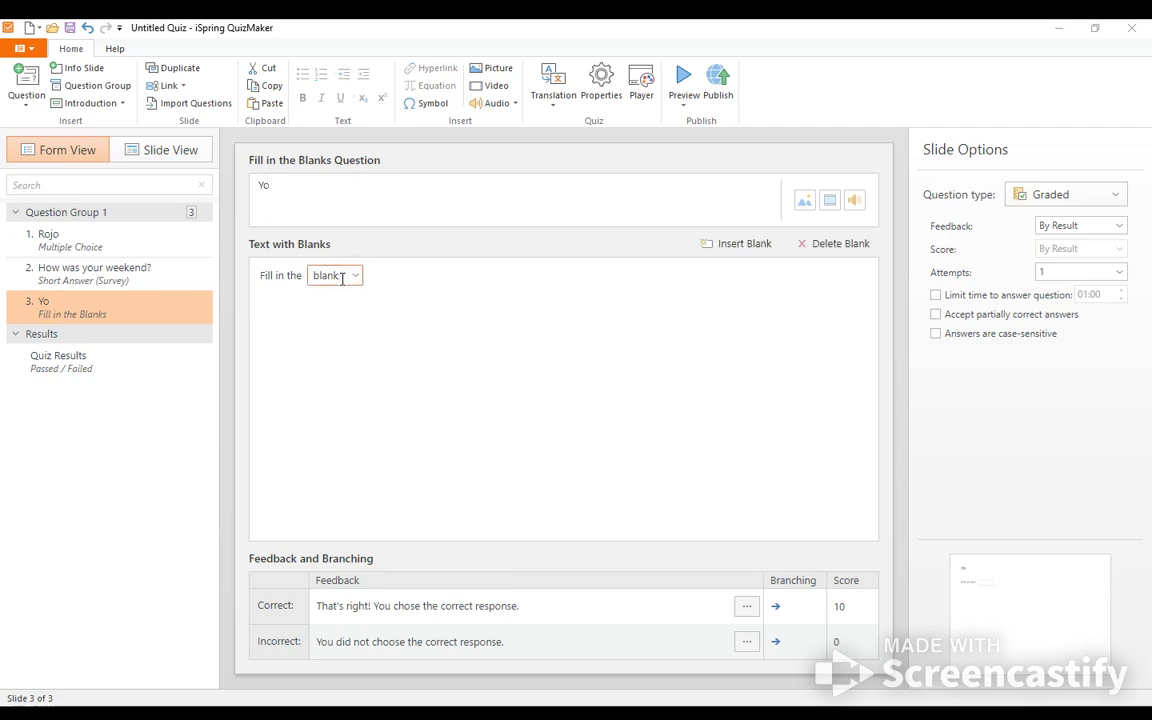
double_click(341, 276)
key(BackSpace)
text(verb)
click(331, 185)
text(estoy )
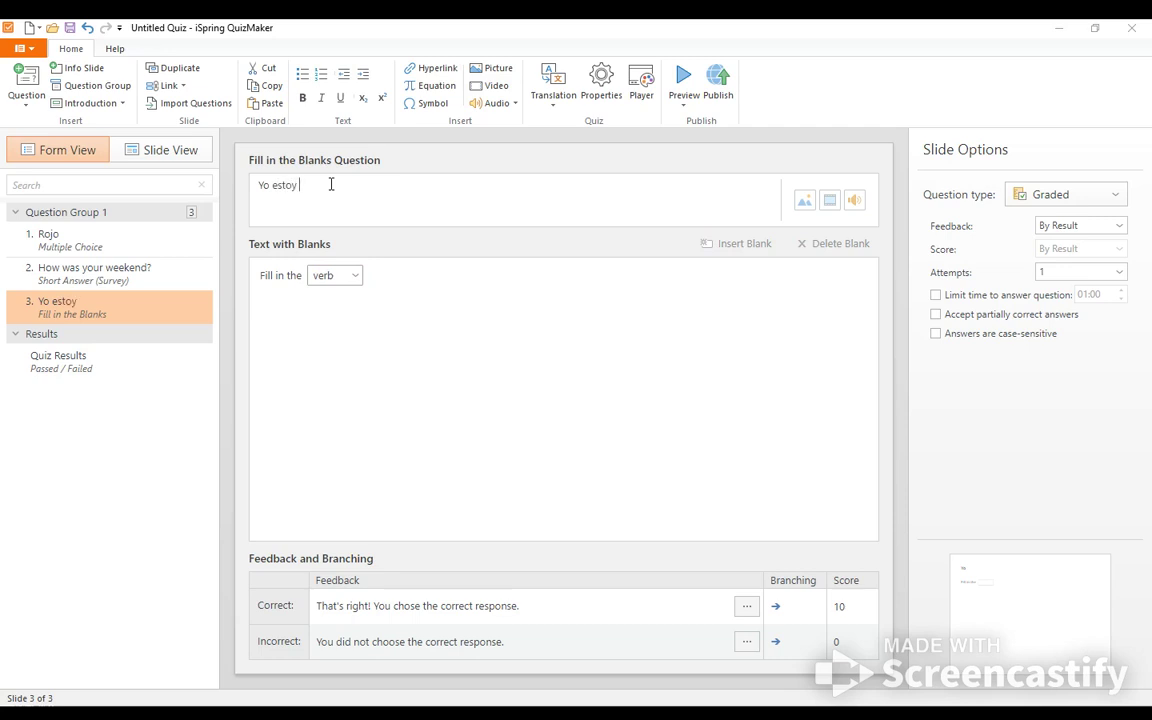
text(bien)
click(448, 292)
click(694, 78)
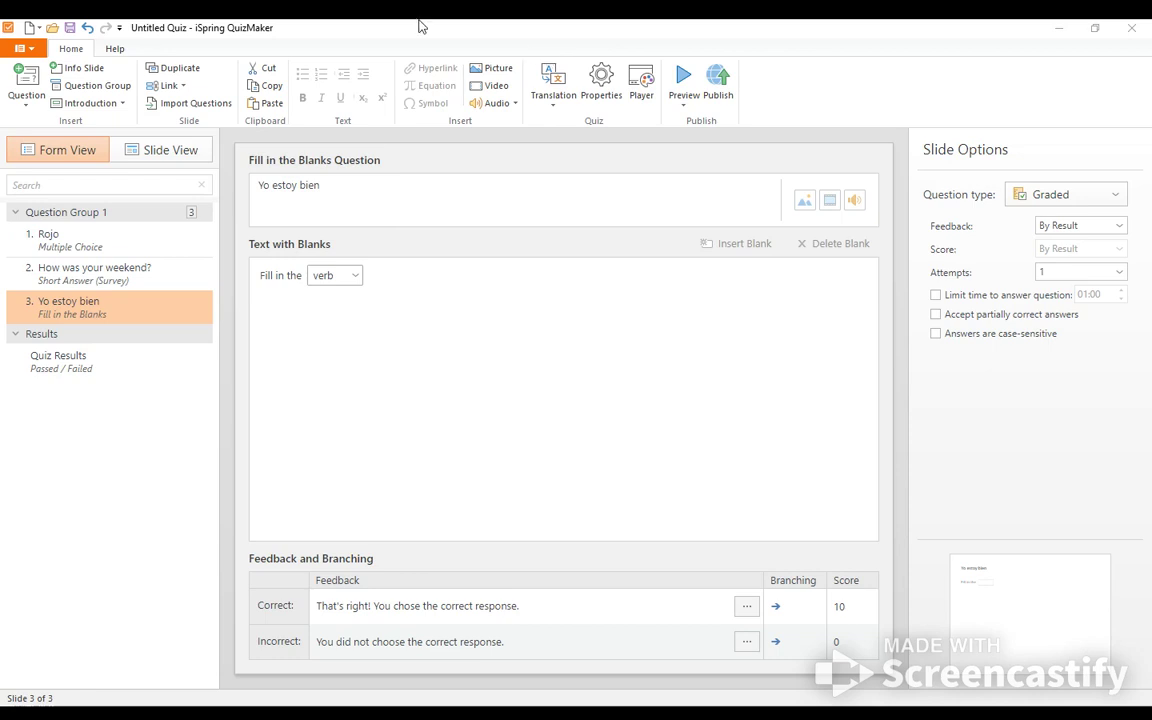
click(196, 104)
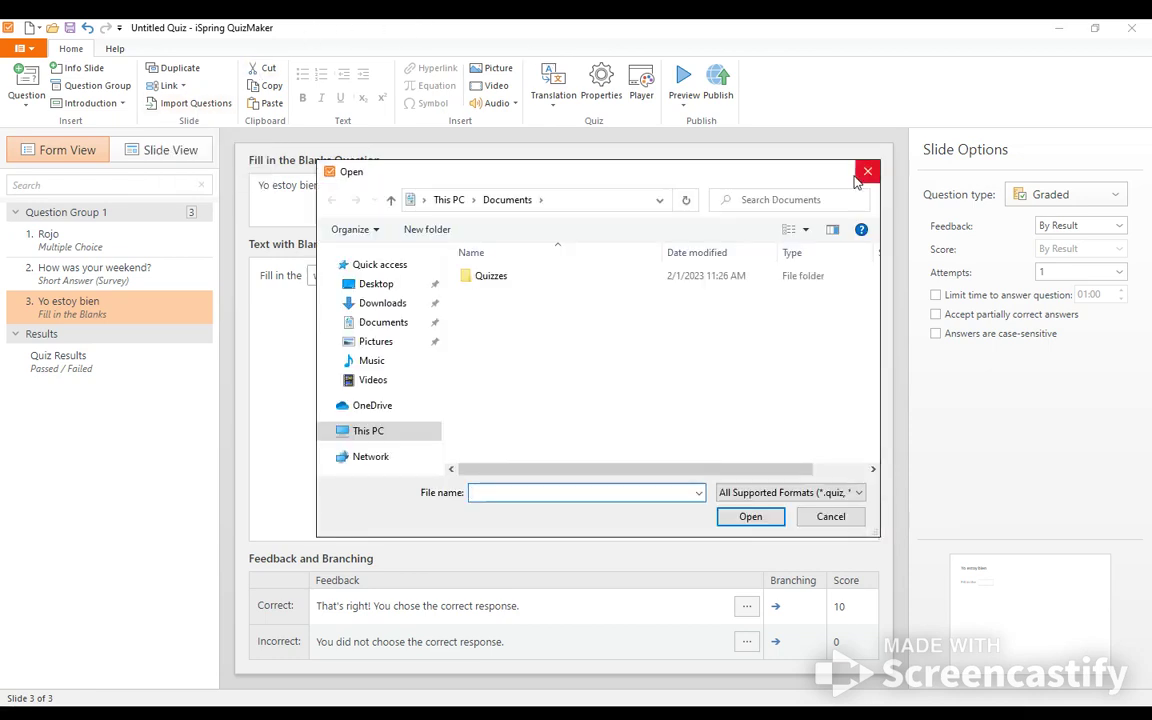
click(820, 516)
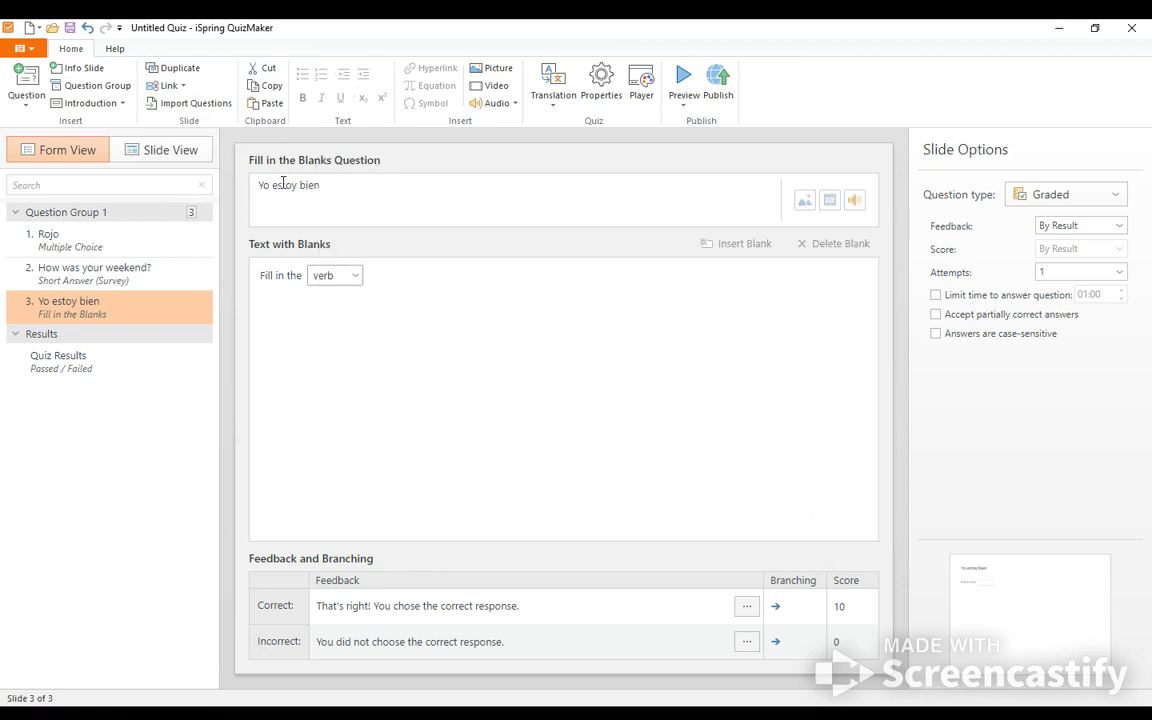
click(167, 86)
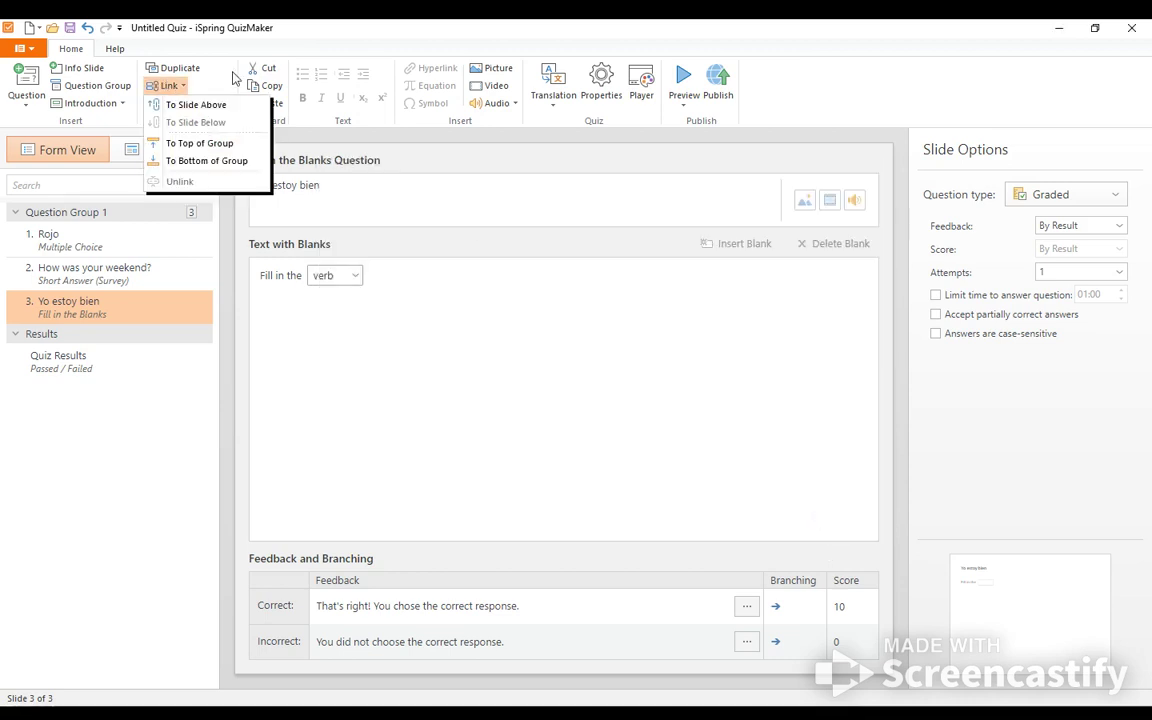
click(490, 83)
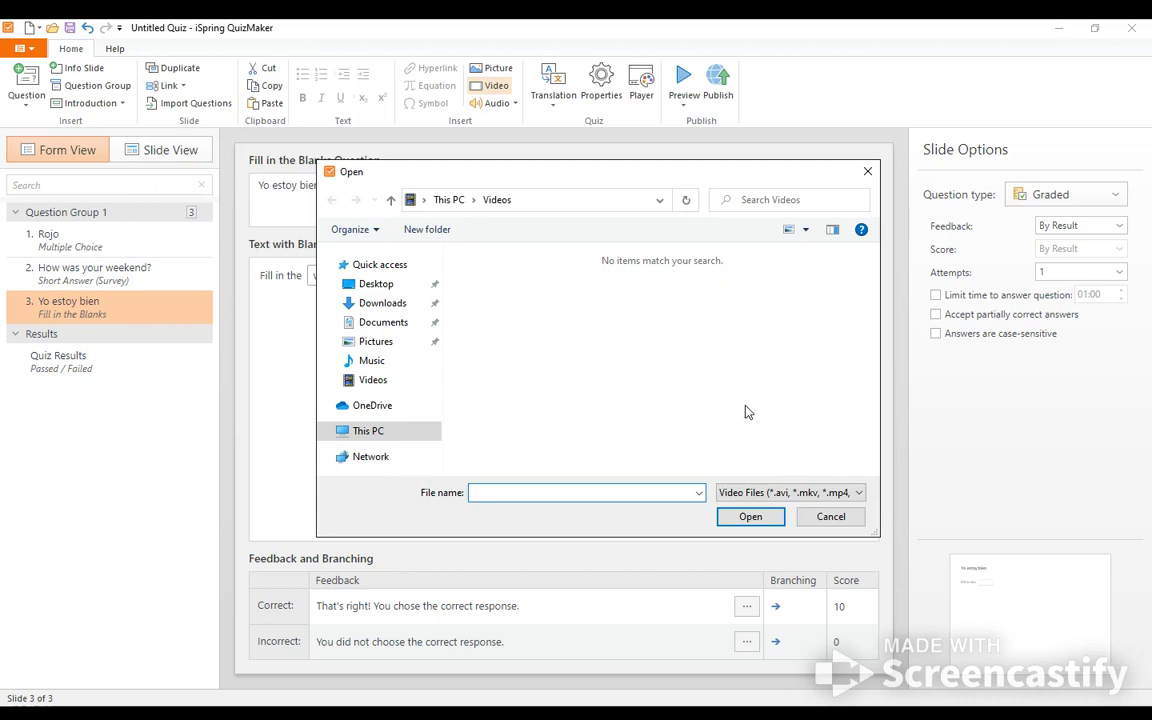
click(830, 516)
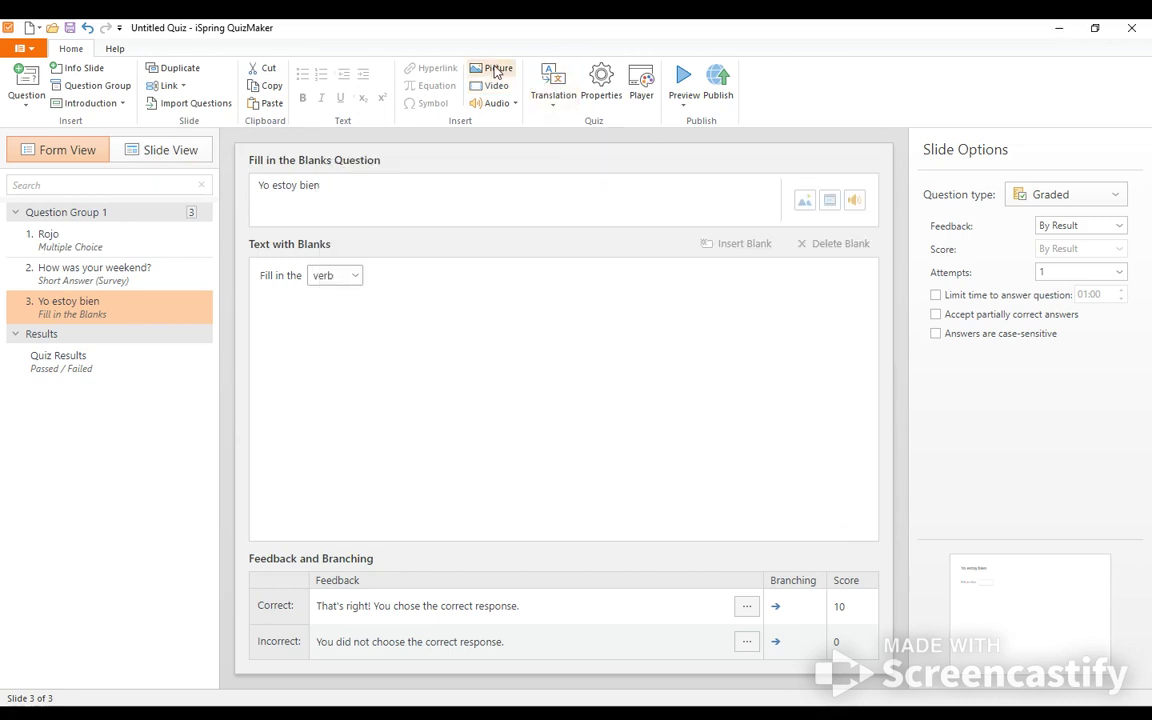
click(557, 96)
click(484, 70)
click(830, 516)
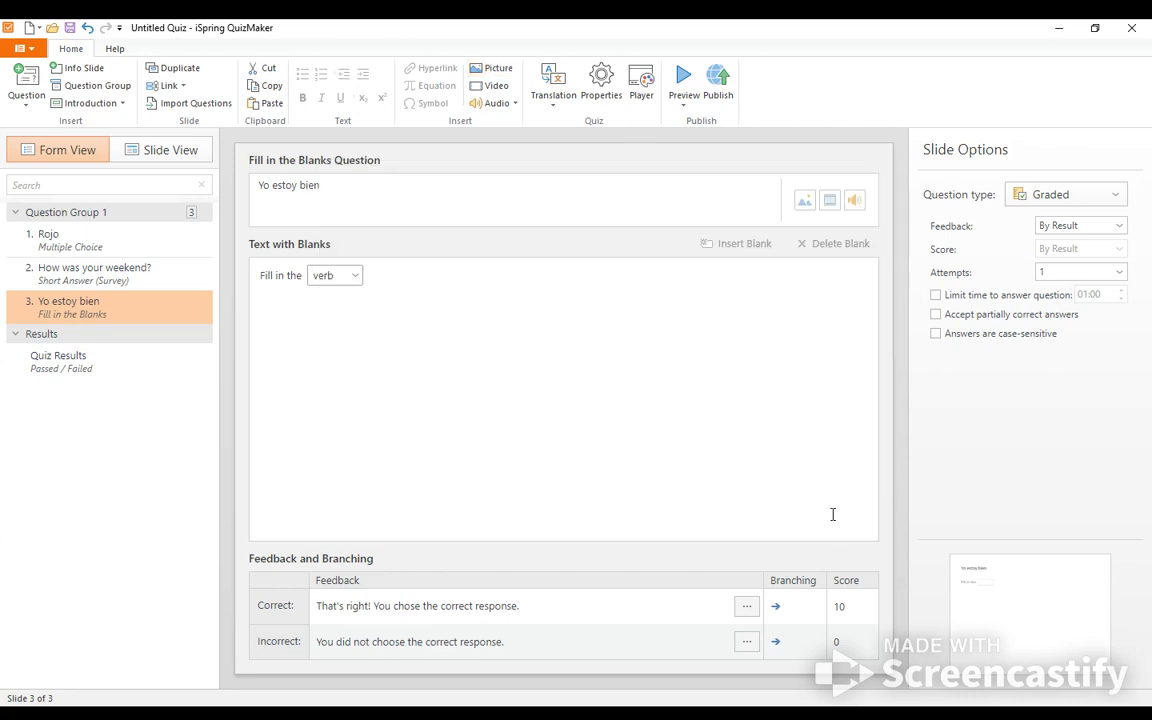